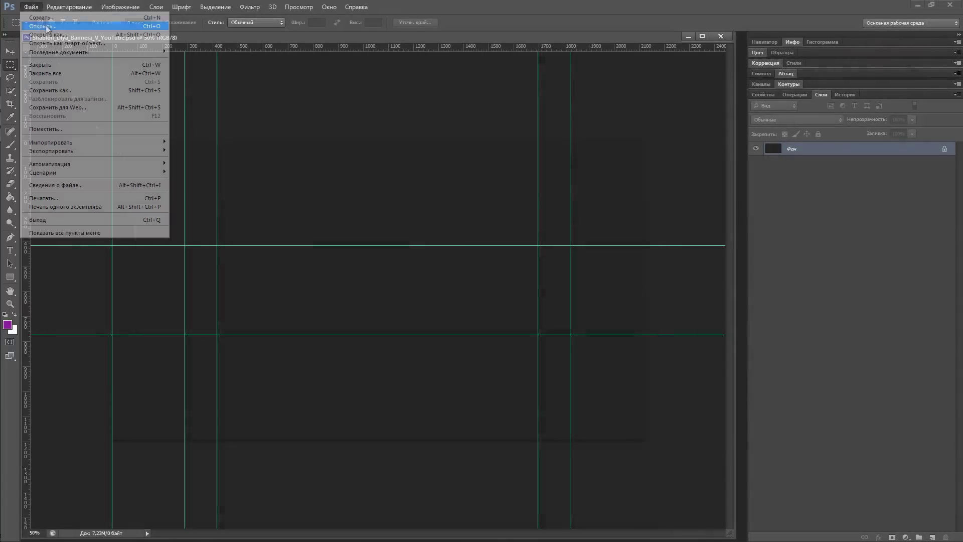
Place the game-character collage into the banner template as Layer 1.
{"action": "left_click", "coordinate": [47, 27]}
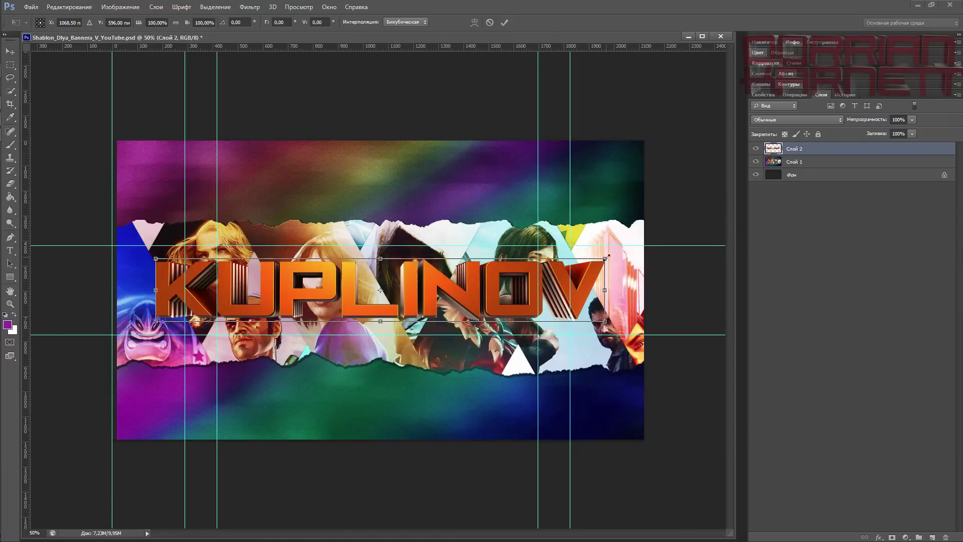
Scale the KUPLINOV title to about 75% and nudge it slightly left.
{"action": "left_click_drag", "start_coordinate": [607, 257], "coordinate": [550, 266]}
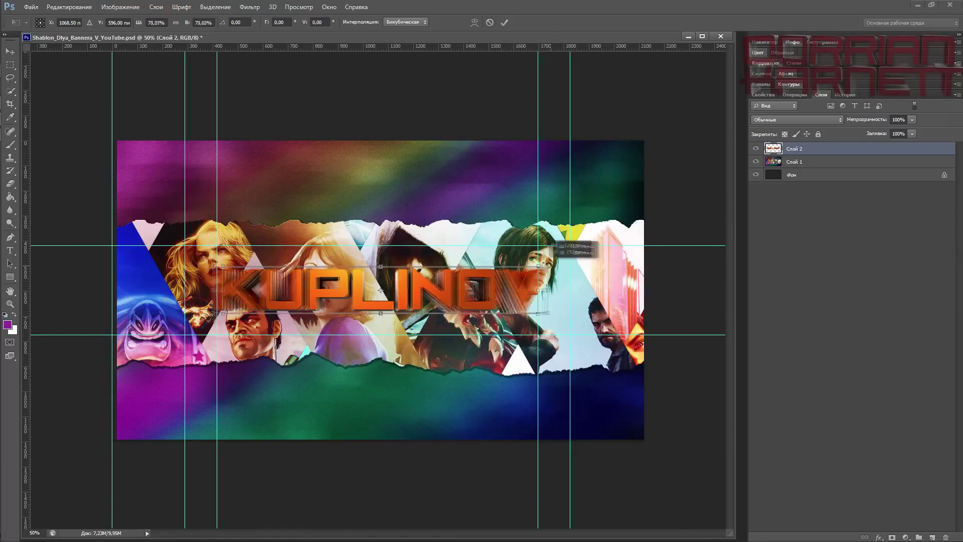
{"action": "key", "text": "Return"}
{"action": "left_click_drag", "start_coordinate": [353, 290], "coordinate": [339, 290]}
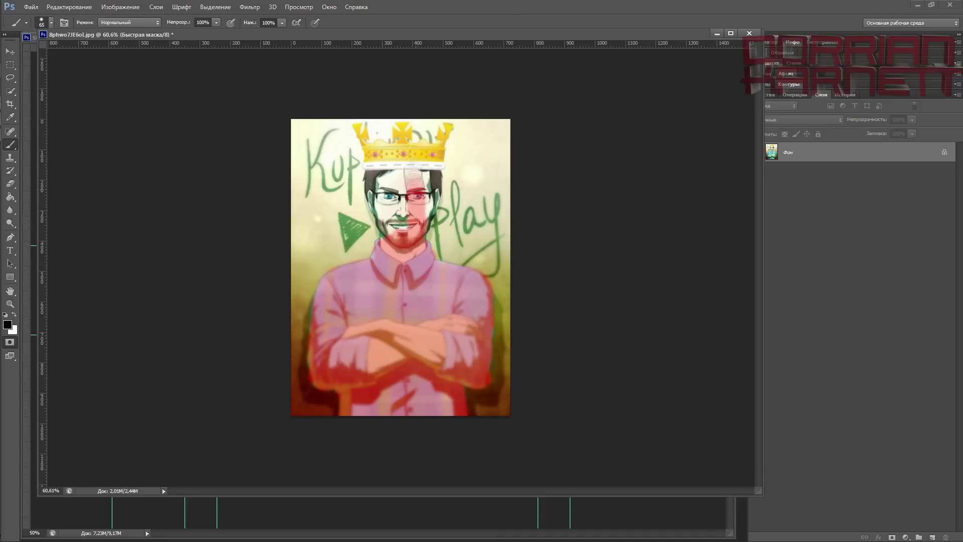
Quick-mask paint the crown top of the character, then convert the mask into a selection.
{"action": "scroll", "coordinate": [404, 213], "scroll_direction": "up", "scroll_amount": 5}
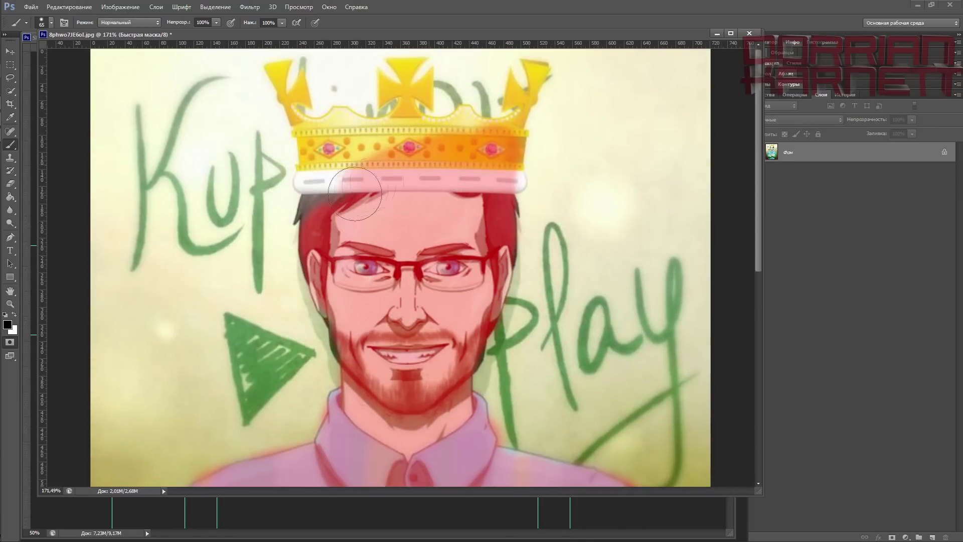
{"action": "left_click_drag", "start_coordinate": [335, 142], "coordinate": [520, 108]}
{"action": "scroll", "coordinate": [340, 156], "scroll_direction": "down", "scroll_amount": 2}
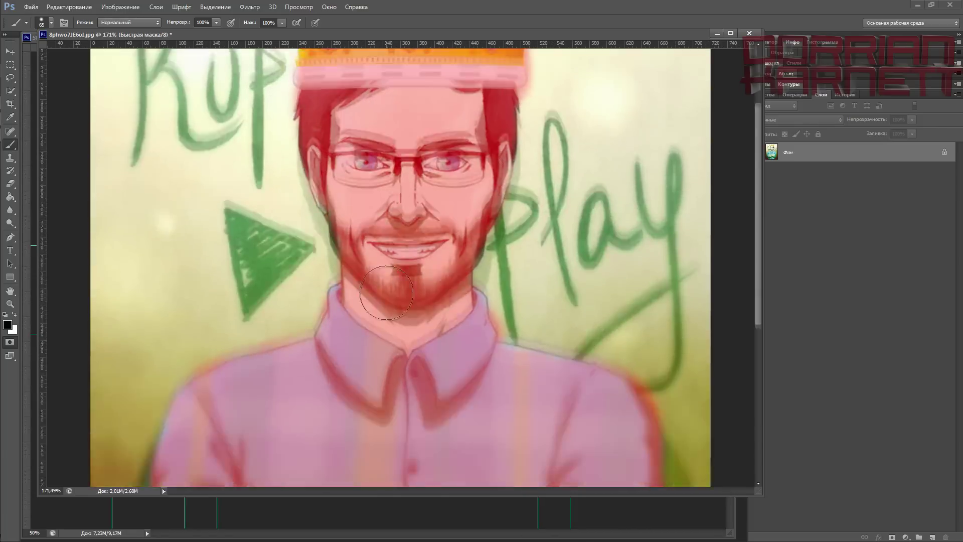
{"action": "scroll", "coordinate": [595, 215], "scroll_direction": "down", "scroll_amount": 5}
{"action": "scroll", "coordinate": [419, 333], "scroll_direction": "down", "scroll_amount": 1}
{"action": "scroll", "coordinate": [184, 346], "scroll_direction": "down", "scroll_amount": 1, "text": "alt"}
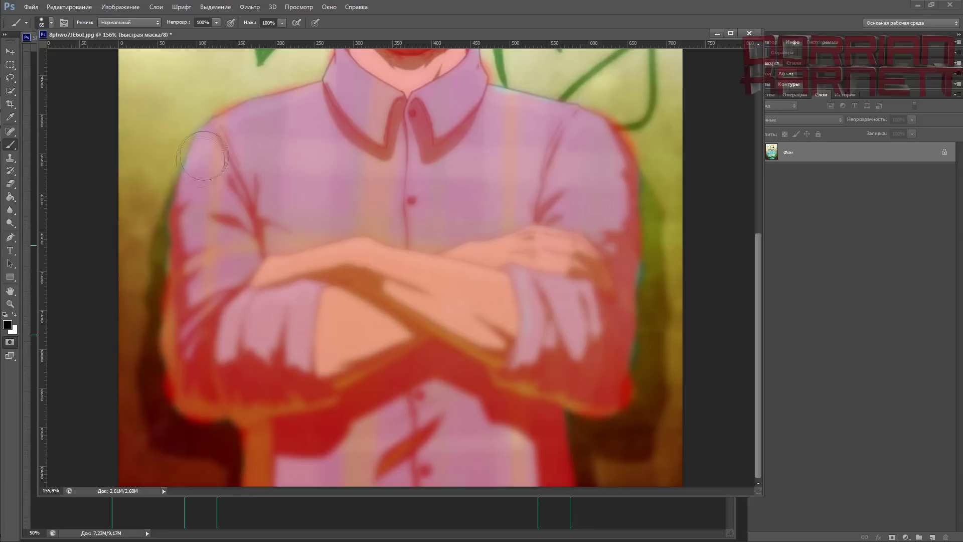
{"action": "scroll", "coordinate": [445, 304], "scroll_direction": "down", "scroll_amount": 8, "text": "alt"}
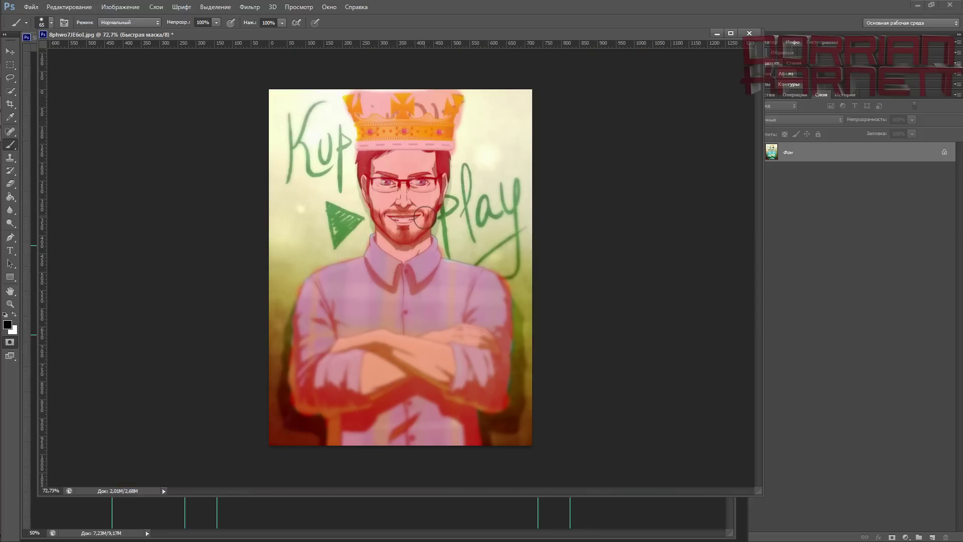
{"action": "left_click", "coordinate": [18, 341]}
{"action": "right_click", "coordinate": [355, 302]}
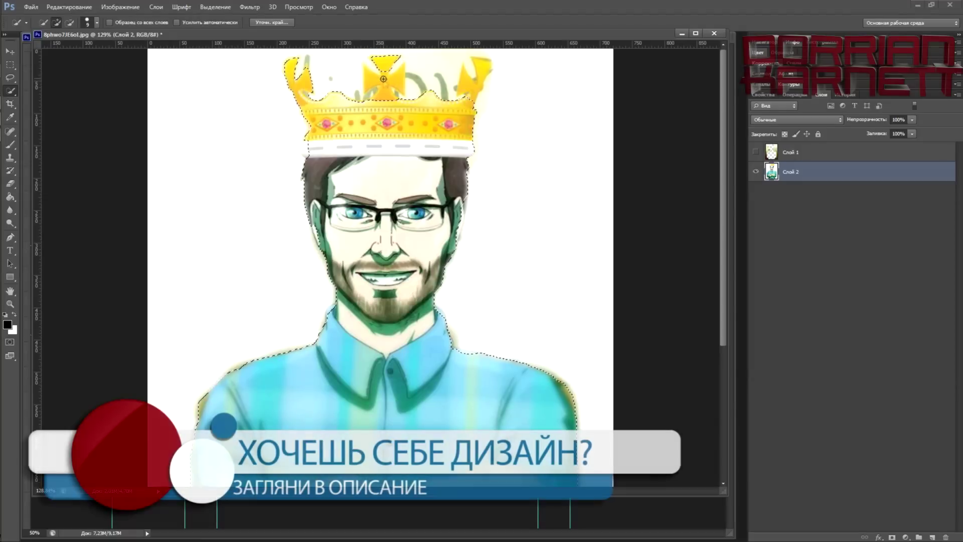
Refine edges (Smart Radius 4.9, Smooth 12, Shift Edge +18) to a new layer and erase crown leftovers.
{"action": "key", "text": "ctrl+alt+r"}
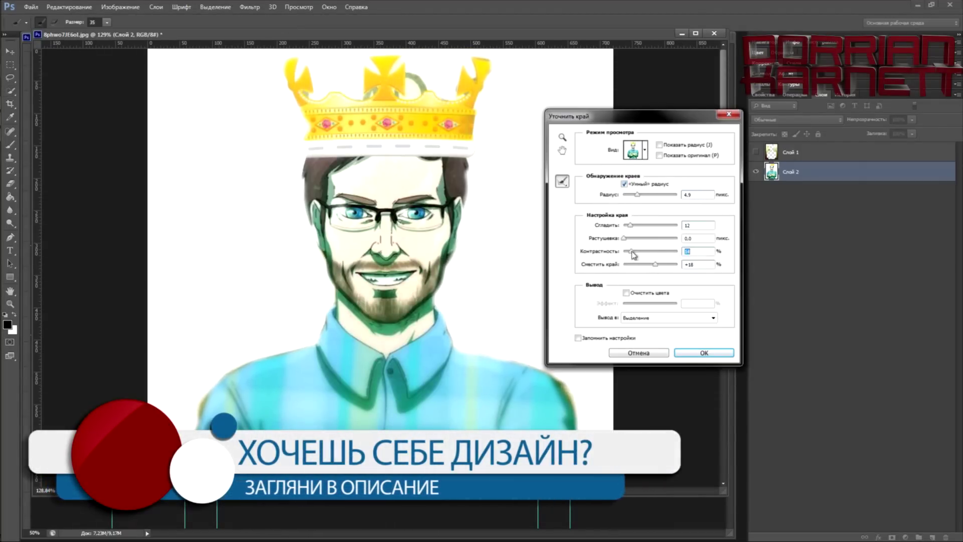
{"action": "key", "text": "Return"}
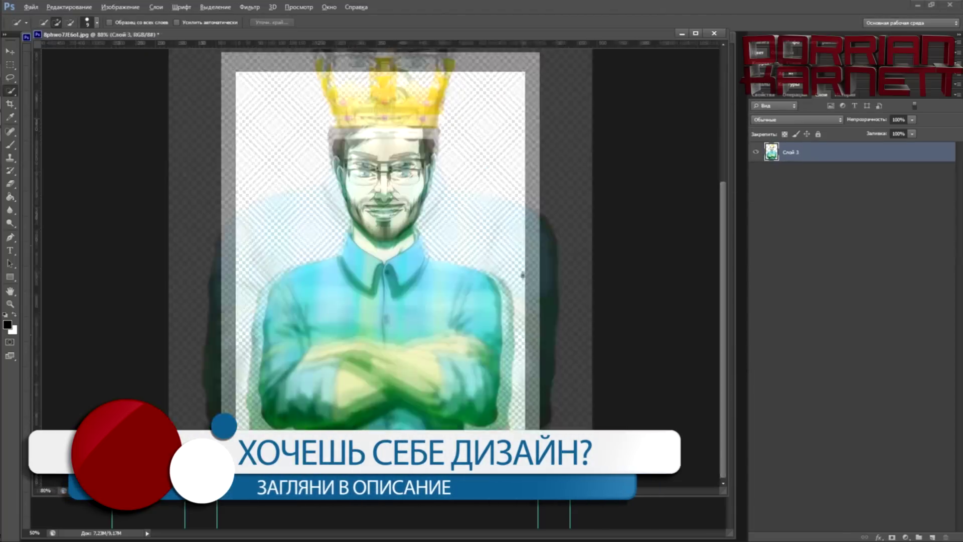
{"action": "key", "text": "Return"}
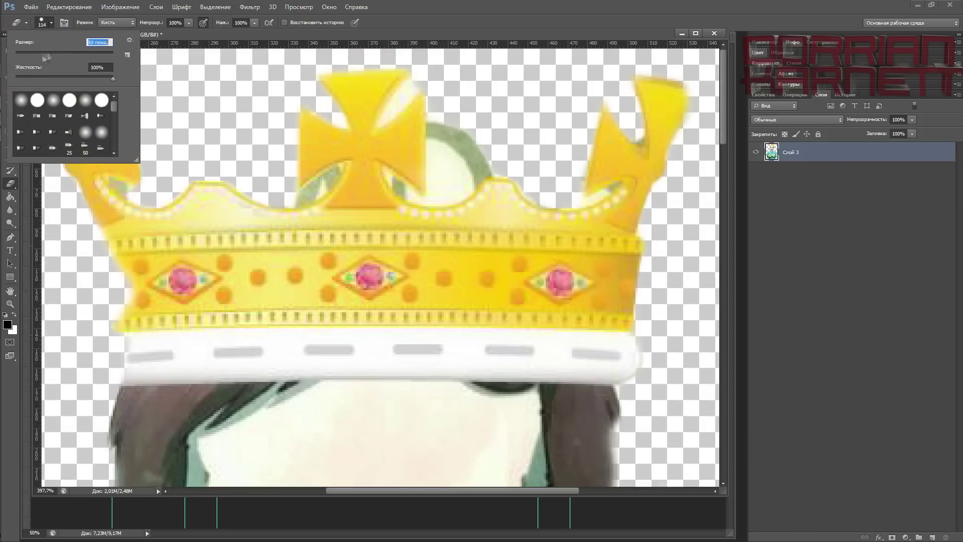
{"action": "key", "text": "Return"}
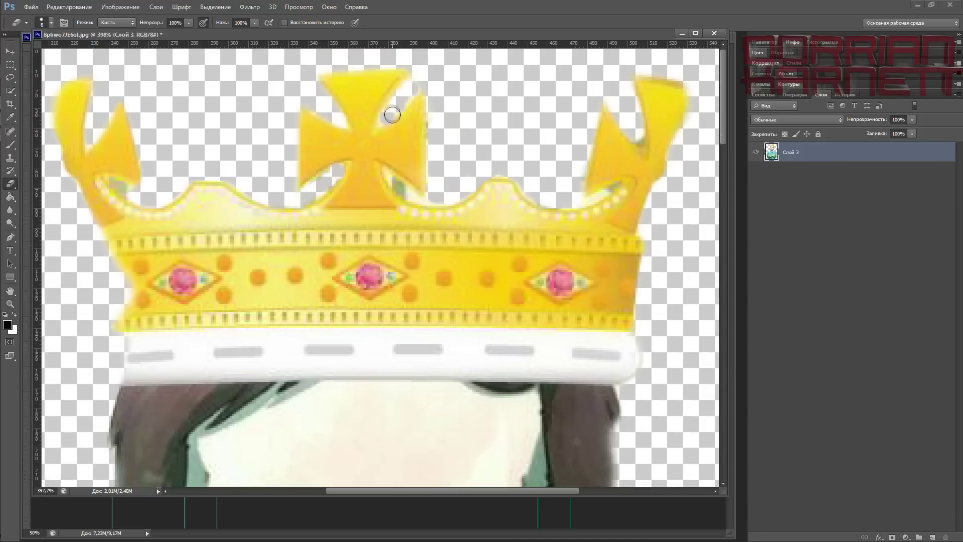
{"action": "scroll", "coordinate": [395, 181], "scroll_direction": "down", "scroll_amount": 5}
{"action": "scroll", "coordinate": [581, 92], "scroll_direction": "down", "scroll_amount": 5}
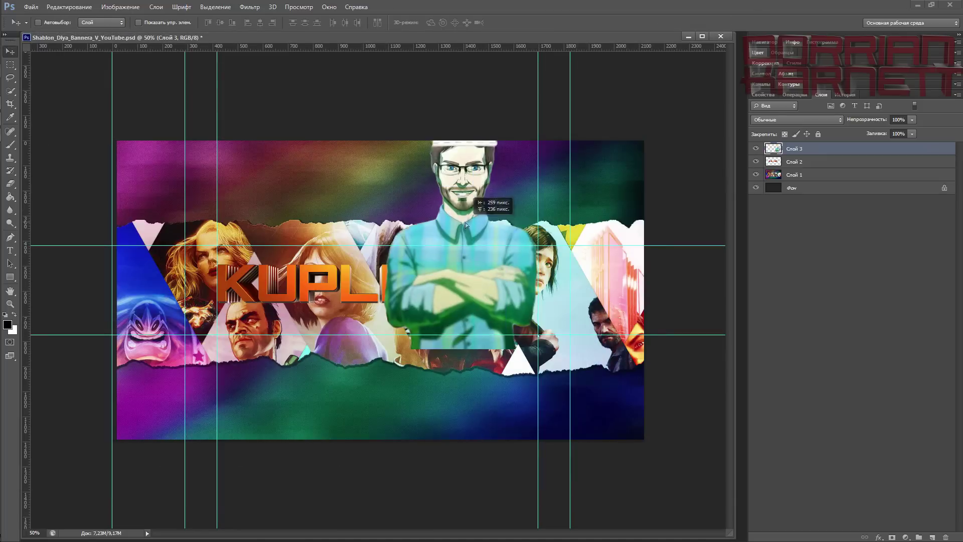
Free Transform the character smaller and move him to the banner's left.
{"action": "left_click", "coordinate": [69, 7]}
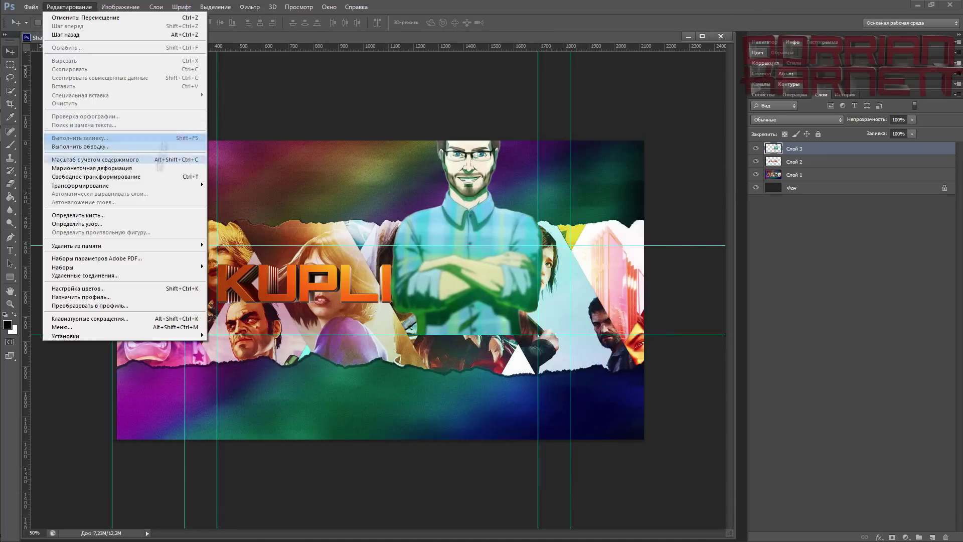
{"action": "left_click", "coordinate": [75, 185]}
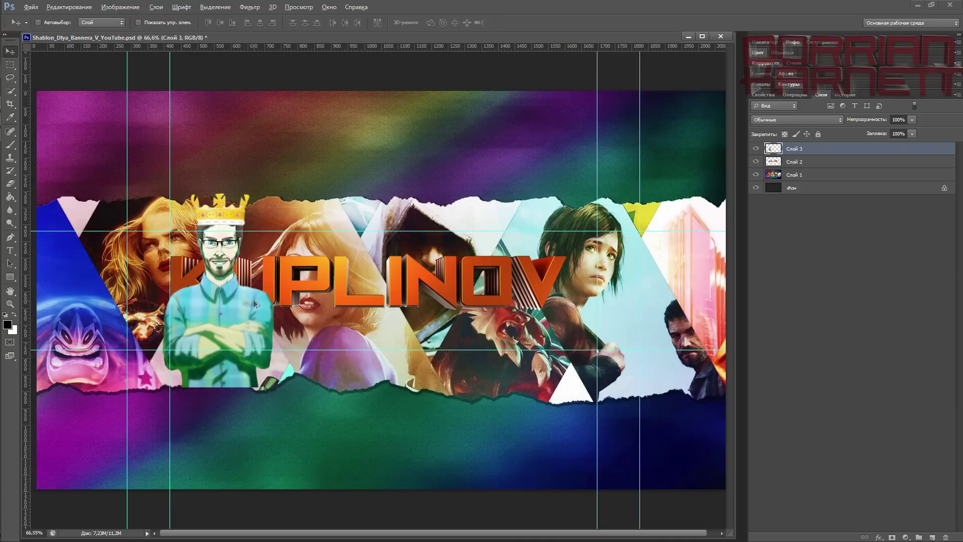
{"action": "left_click", "coordinate": [69, 7]}
{"action": "left_click", "coordinate": [75, 174]}
{"action": "left_click_drag", "start_coordinate": [236, 288], "coordinate": [233, 315]}
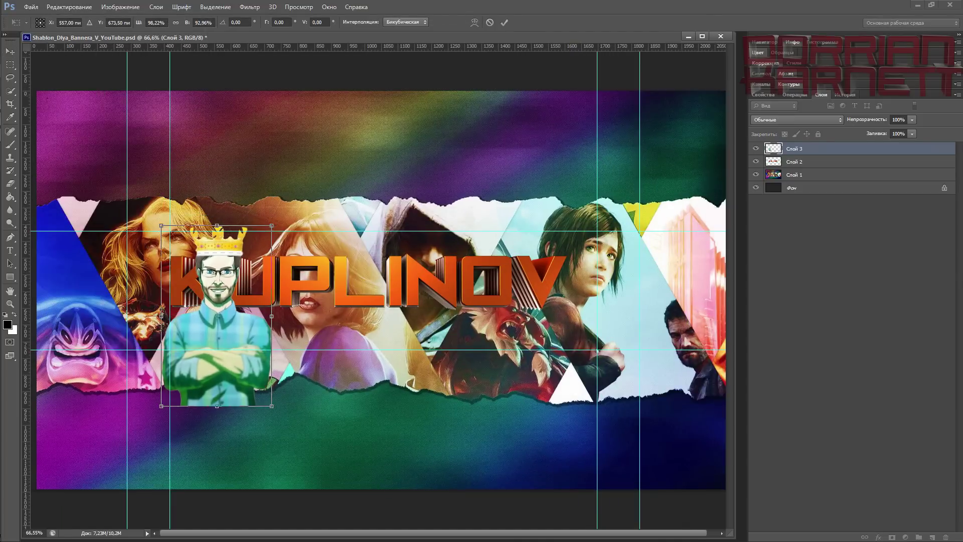
{"action": "key", "text": "Return"}
Move the KUPLINOV title right and stack its layer above the character.
{"action": "left_click_drag", "start_coordinate": [324, 284], "coordinate": [396, 281]}
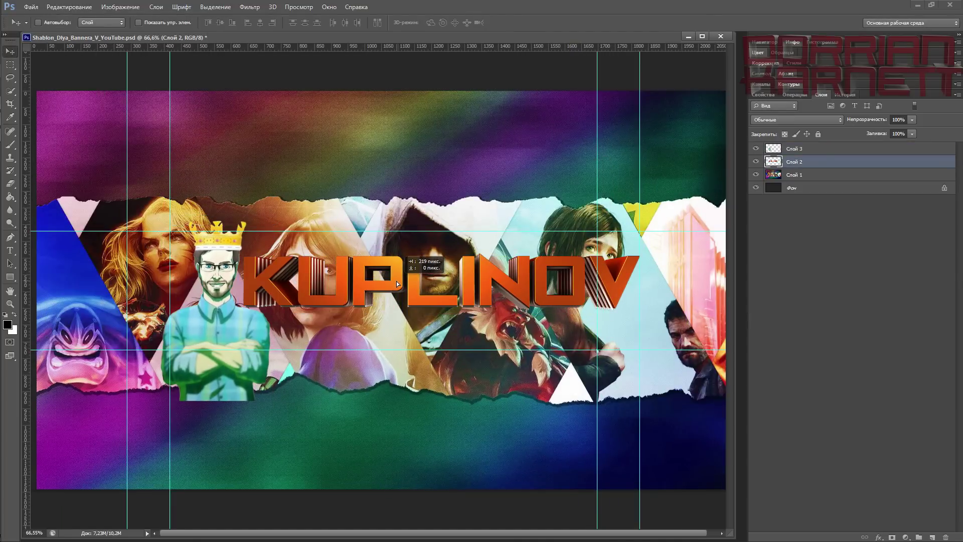
{"action": "left_click_drag", "start_coordinate": [803, 161], "coordinate": [821, 148]}
{"action": "right_click", "coordinate": [810, 162]}
{"action": "left_click", "coordinate": [702, 185]}
Duplicate the character layer and give the copy a drop shadow with distance 6, spread 100.
{"action": "key", "text": "Return"}
{"action": "left_click", "coordinate": [828, 175], "text": "shift"}
{"action": "double_click", "coordinate": [830, 162]}
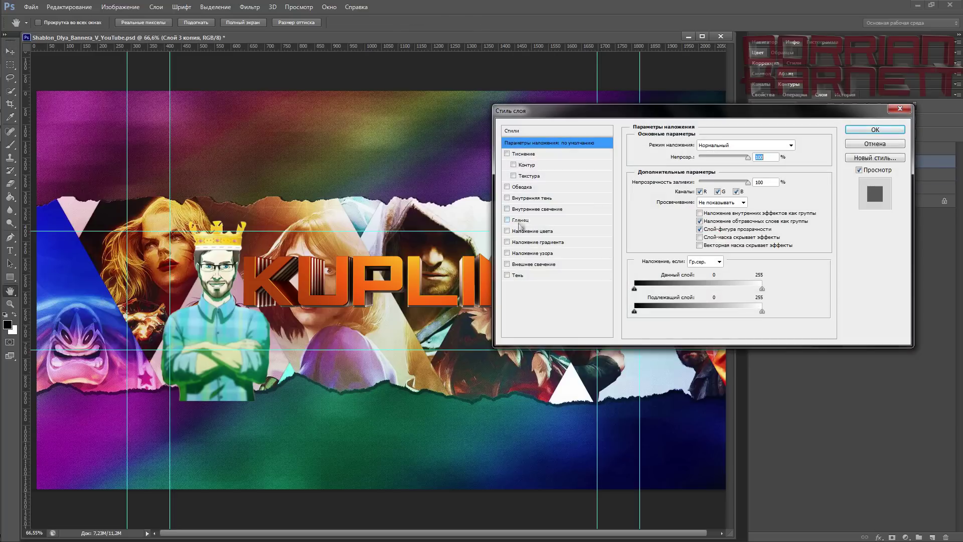
{"action": "left_click", "coordinate": [506, 154]}
{"action": "left_click", "coordinate": [518, 275]}
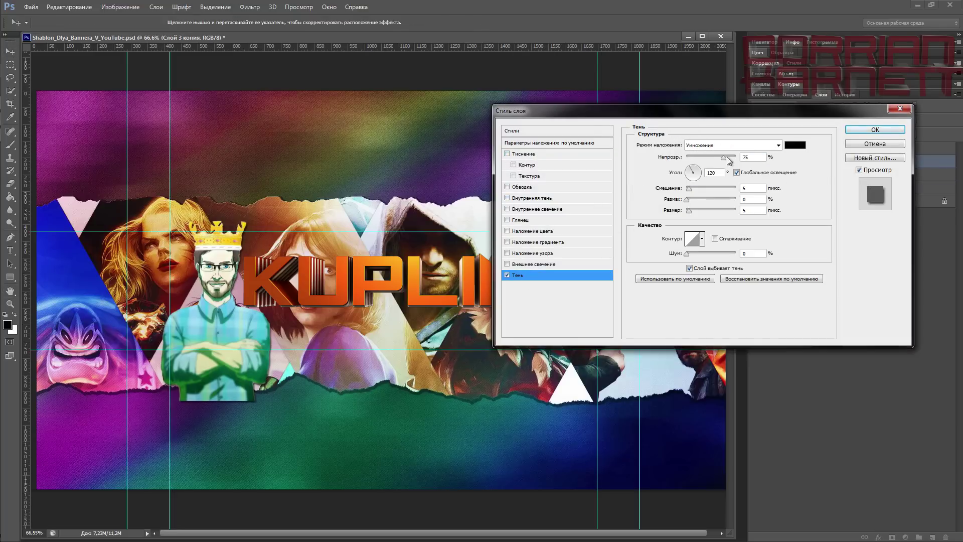
{"action": "key", "text": "Tab"}
{"action": "type", "text": "6"}
{"action": "key", "text": "Tab"}
{"action": "type", "text": "100"}
{"action": "left_click", "coordinate": [875, 129]}
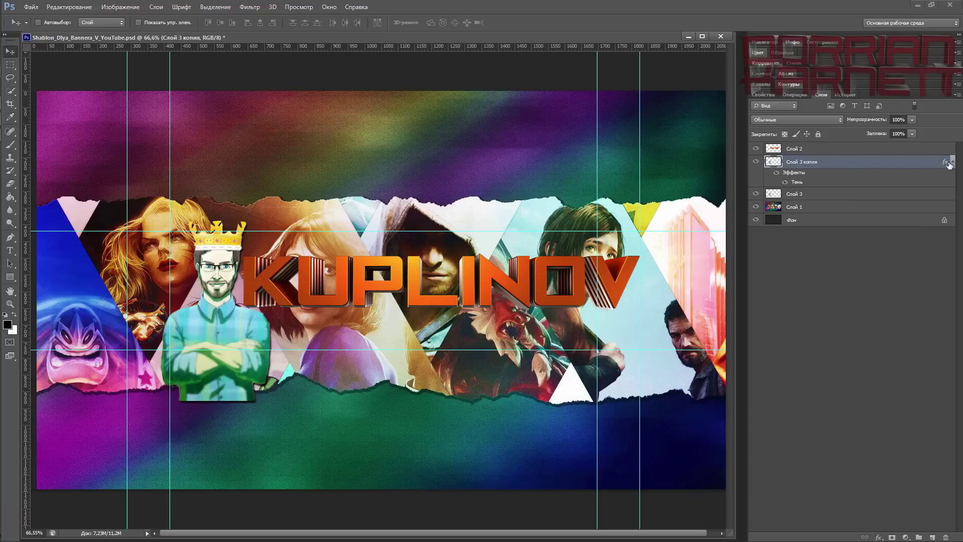
Add a drop shadow to the KUPLINOV title layer.
{"action": "double_click", "coordinate": [948, 163]}
{"action": "left_click", "coordinate": [507, 275]}
{"action": "left_click", "coordinate": [875, 129]}
{"action": "left_click", "coordinate": [953, 162]}
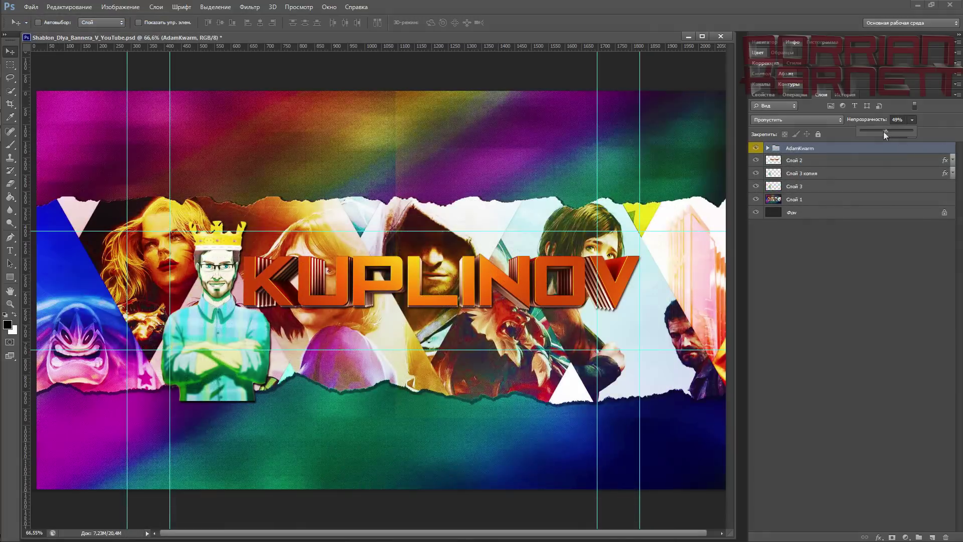
Show the AdamKwarm group at 17% opacity and browse to the GFX PHOTOSHOP Блики folder.
{"action": "left_click_drag", "start_coordinate": [884, 131], "coordinate": [869, 129]}
{"action": "left_click", "coordinate": [758, 149]}
{"action": "left_click", "coordinate": [31, 7]}
{"action": "left_click", "coordinate": [38, 29]}
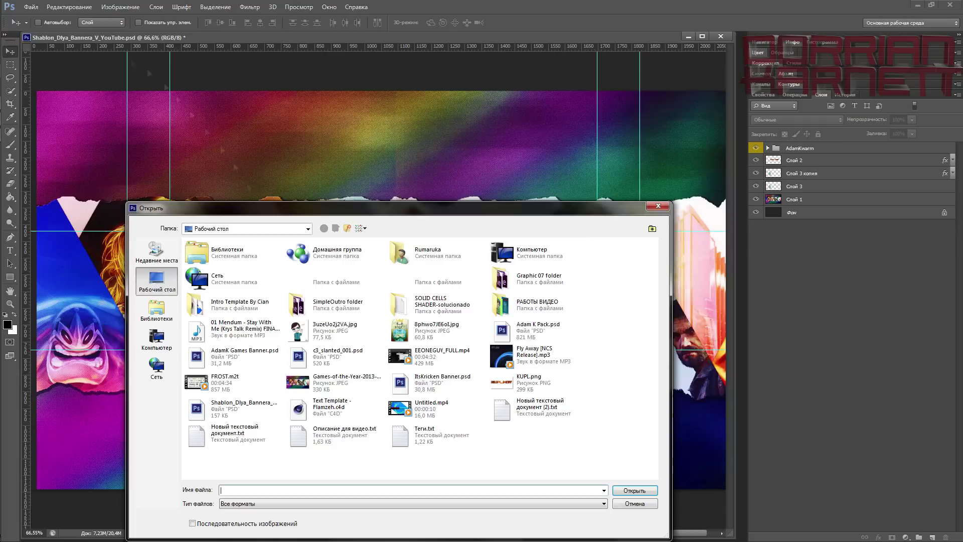
{"action": "left_click", "coordinate": [659, 206]}
{"action": "left_click", "coordinate": [31, 7]}
{"action": "left_click", "coordinate": [37, 28]}
{"action": "double_click", "coordinate": [427, 291]}
{"action": "double_click", "coordinate": [420, 271]}
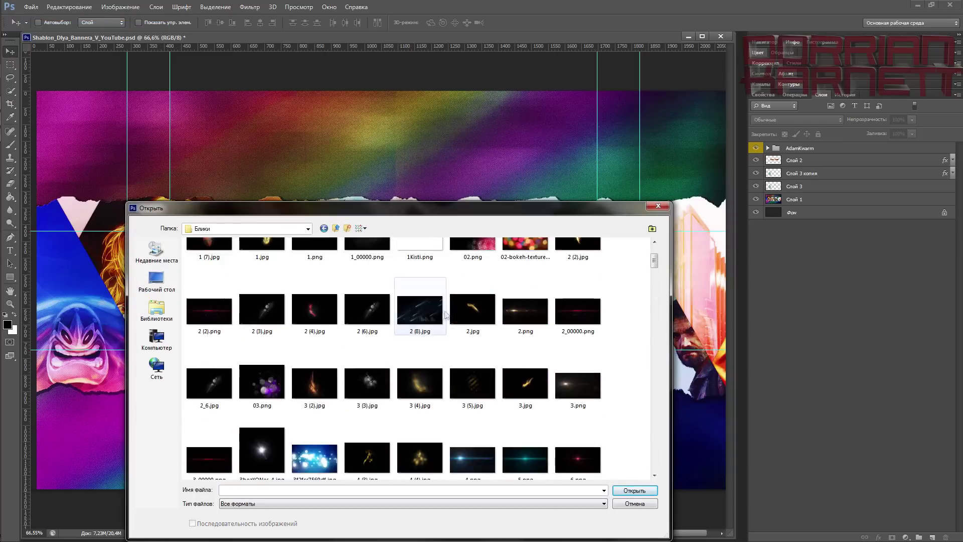
Add the Acrez3 flare, scale it over the banner's left, change its blend, then hide it.
{"action": "double_click", "coordinate": [316, 352]}
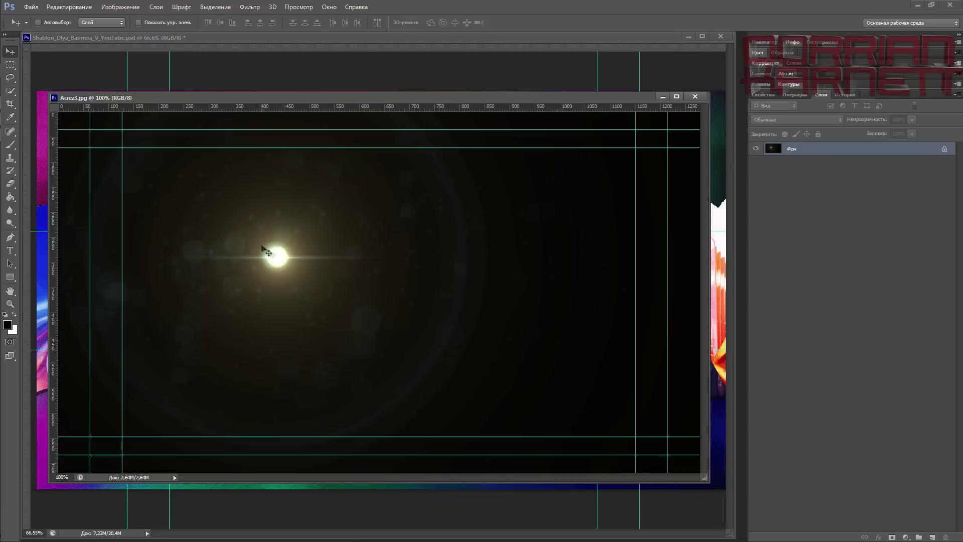
{"action": "key", "text": "ctrl+t"}
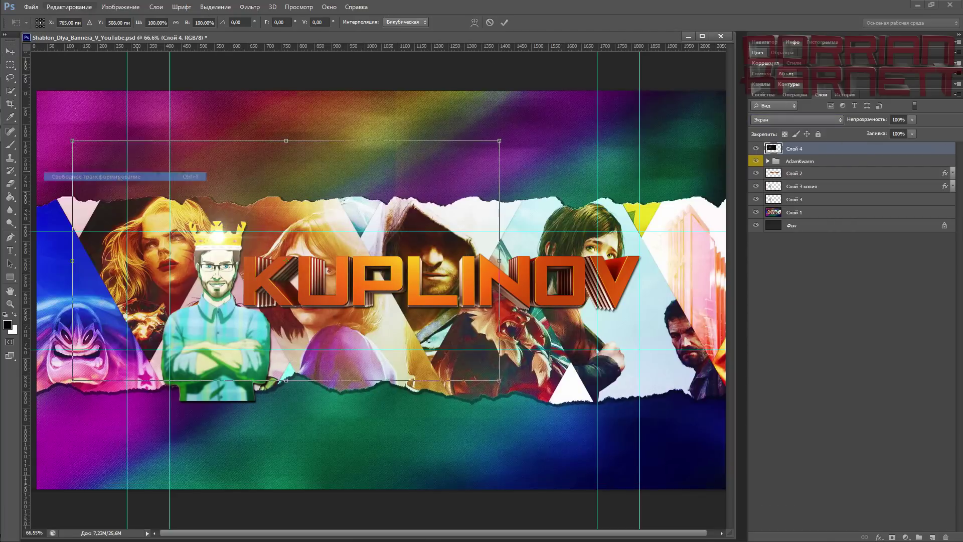
{"action": "left_click_drag", "start_coordinate": [499, 140], "coordinate": [425, 180]}
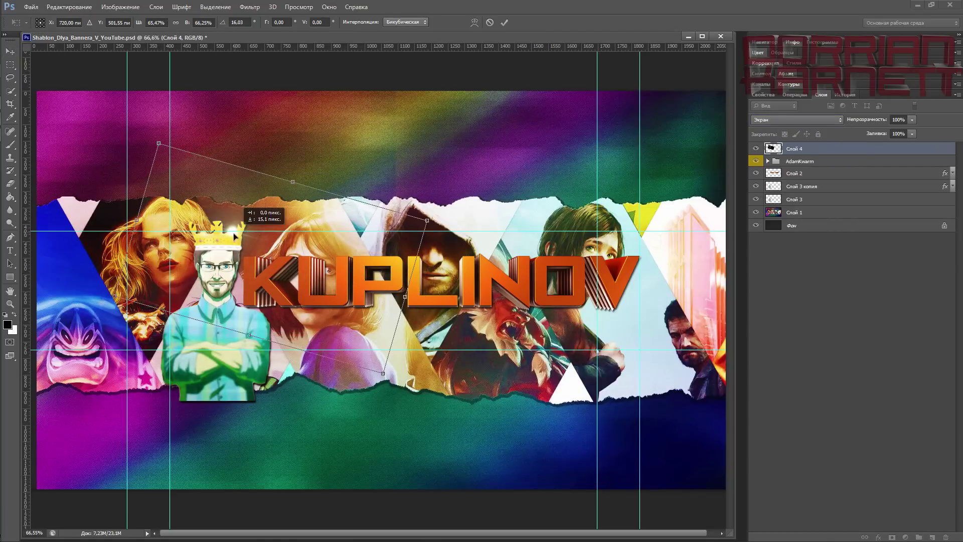
{"action": "key", "text": "Return"}
{"action": "left_click", "coordinate": [769, 120]}
{"action": "left_click", "coordinate": [770, 146]}
{"action": "left_click", "coordinate": [769, 120]}
{"action": "left_click", "coordinate": [769, 118]}
{"action": "left_click", "coordinate": [805, 272]}
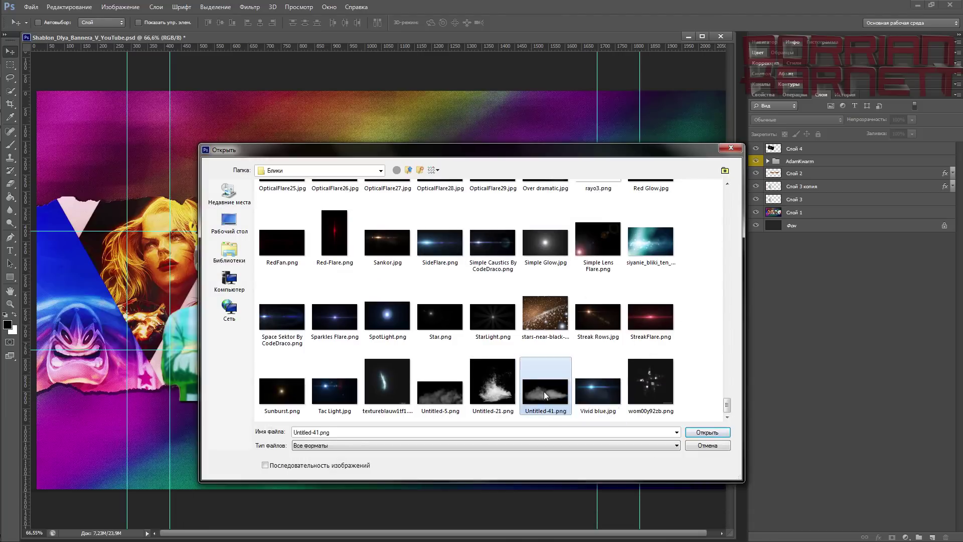
Bring the smoke image into the banner as Layer 5 blended in Screen mode.
{"action": "double_click", "coordinate": [546, 396]}
{"action": "left_click", "coordinate": [797, 119]}
{"action": "left_click", "coordinate": [782, 257]}
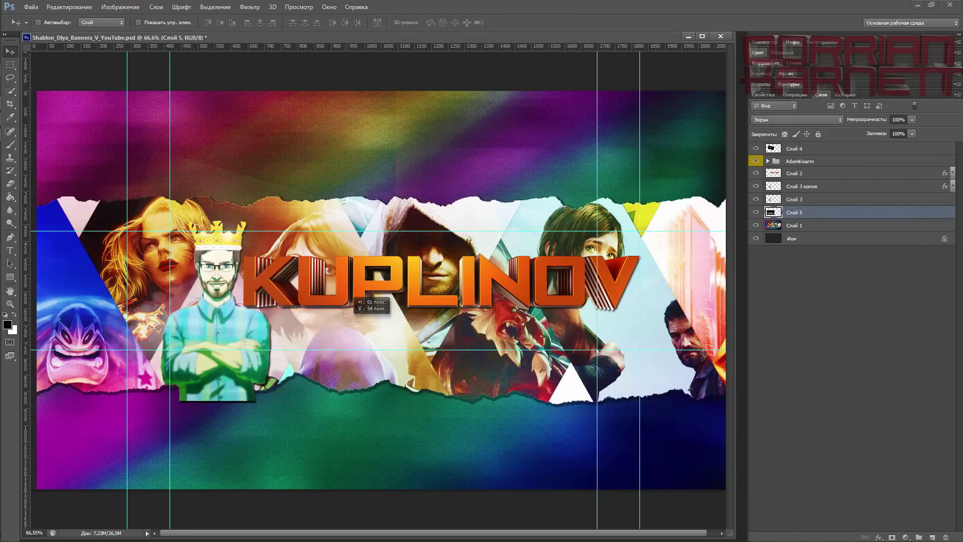
{"action": "left_click", "coordinate": [792, 247]}
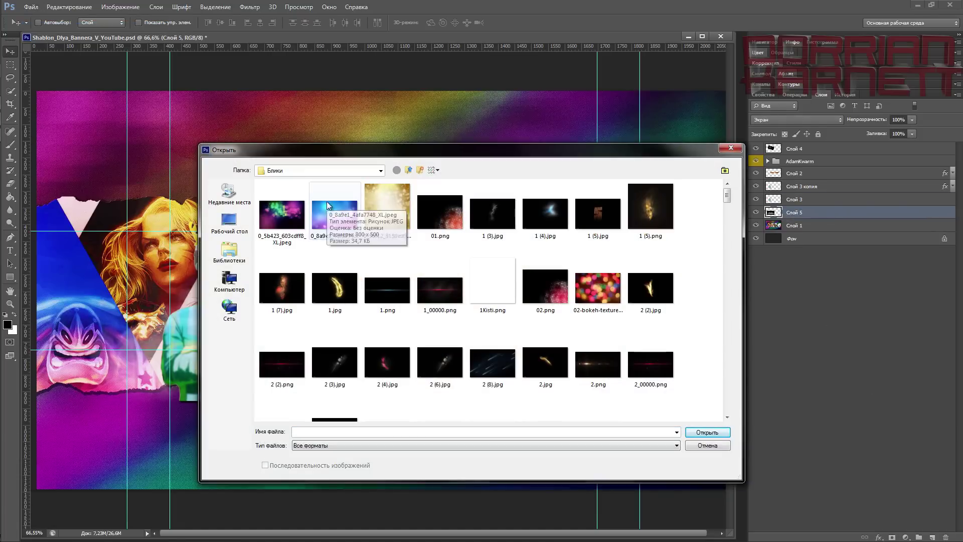
{"action": "left_click", "coordinate": [381, 170]}
Open the scratch texture and resize it above Слой 2 with Free Transform.
{"action": "left_click", "coordinate": [339, 307]}
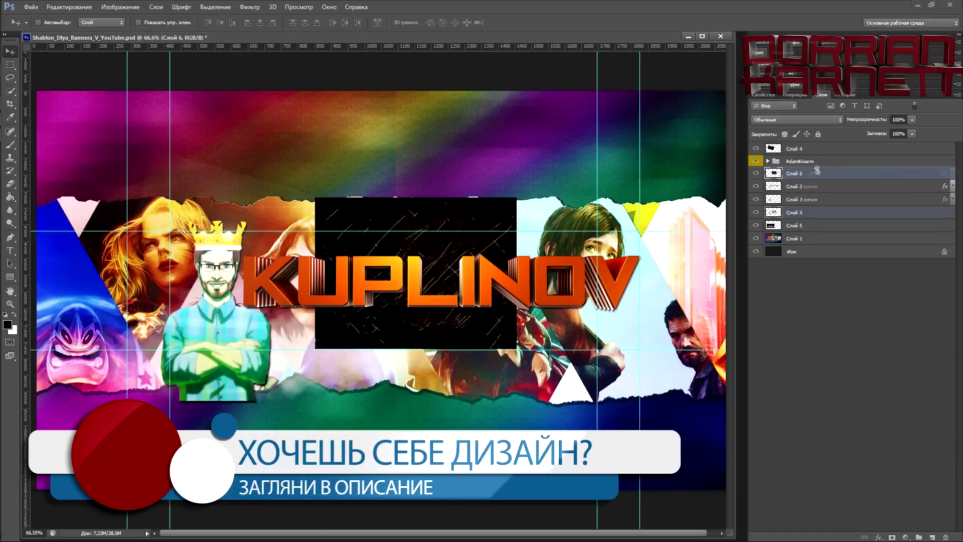
{"action": "left_click", "coordinate": [69, 7]}
{"action": "left_click", "coordinate": [75, 195]}
{"action": "key", "text": "Return"}
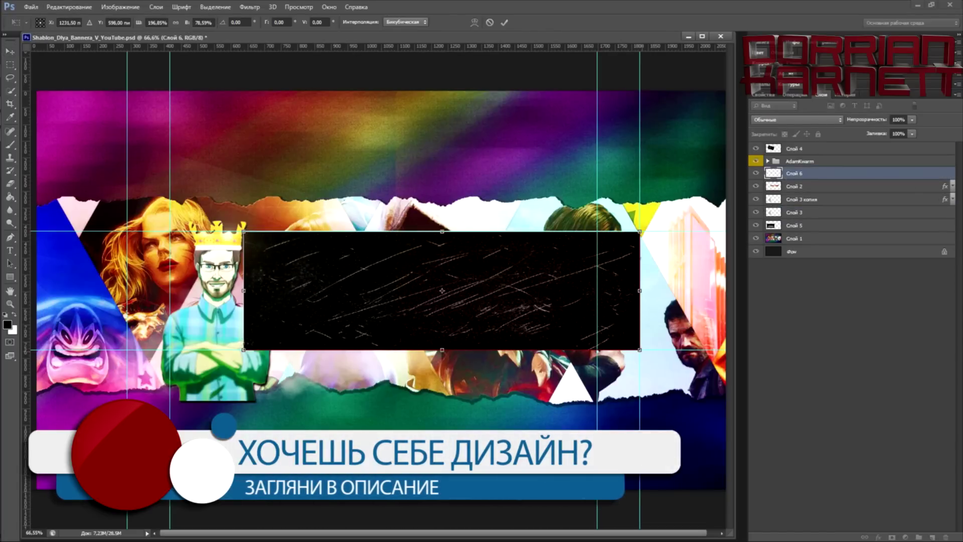
Clip the texture to the KUPLINOV letters, blended in Screen mode at 37% opacity.
{"action": "right_click", "coordinate": [803, 173]}
{"action": "left_click", "coordinate": [769, 282]}
{"action": "left_click", "coordinate": [795, 120]}
{"action": "left_click", "coordinate": [768, 203]}
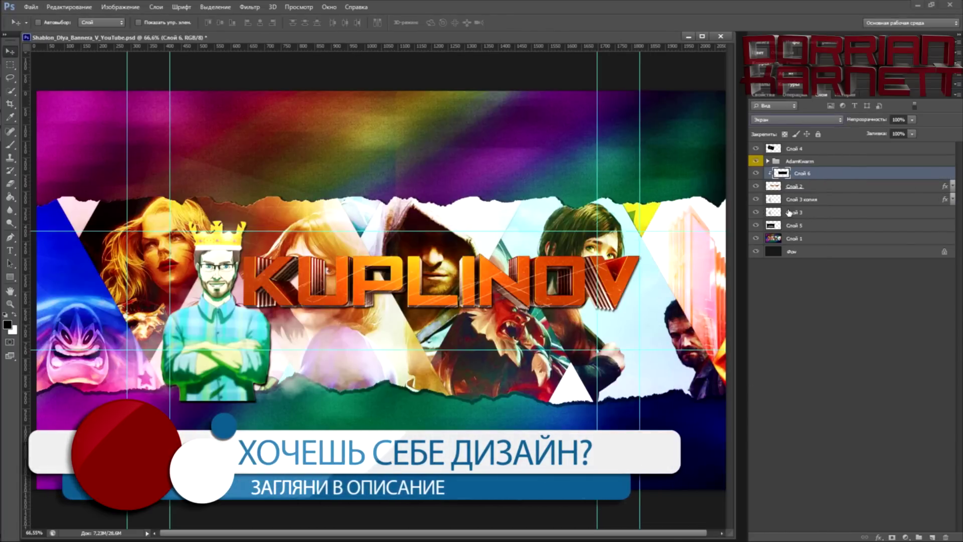
{"action": "left_click", "coordinate": [912, 119]}
{"action": "left_click_drag", "start_coordinate": [913, 131], "coordinate": [886, 131]}
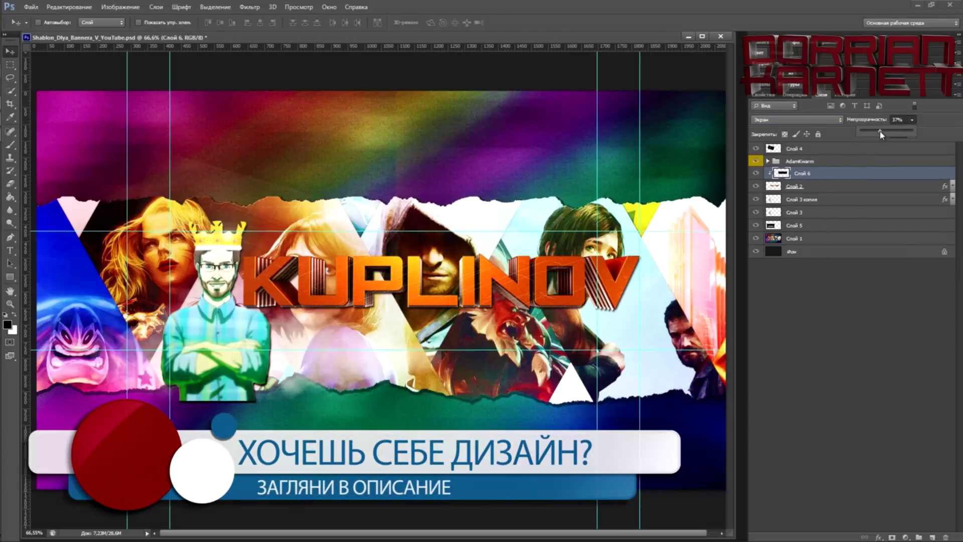
{"action": "left_click", "coordinate": [888, 297]}
{"action": "left_click", "coordinate": [32, 7]}
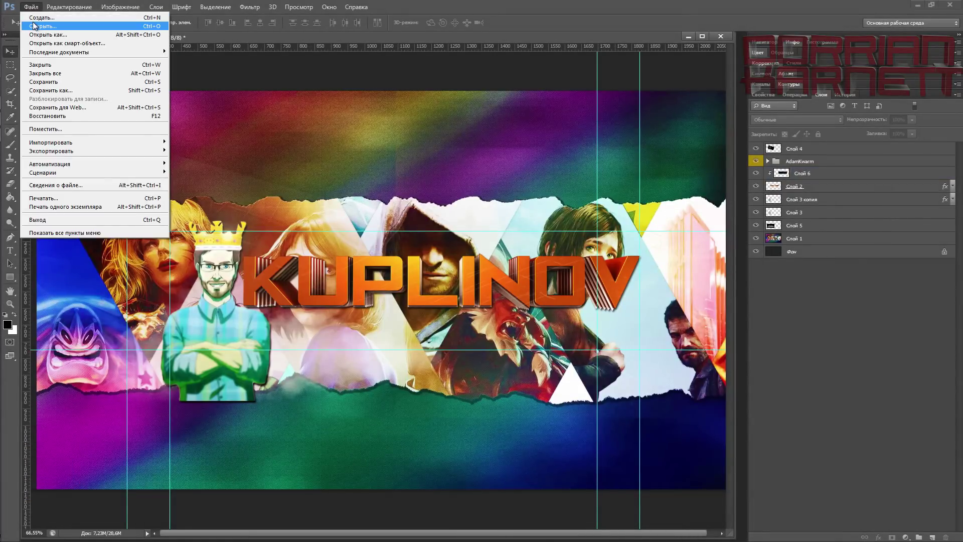
Add the teal floating-squares texture in Lighten mode, rotated onto the blonde woman's face.
{"action": "left_click", "coordinate": [34, 25]}
{"action": "left_click", "coordinate": [381, 171]}
{"action": "left_click", "coordinate": [293, 318]}
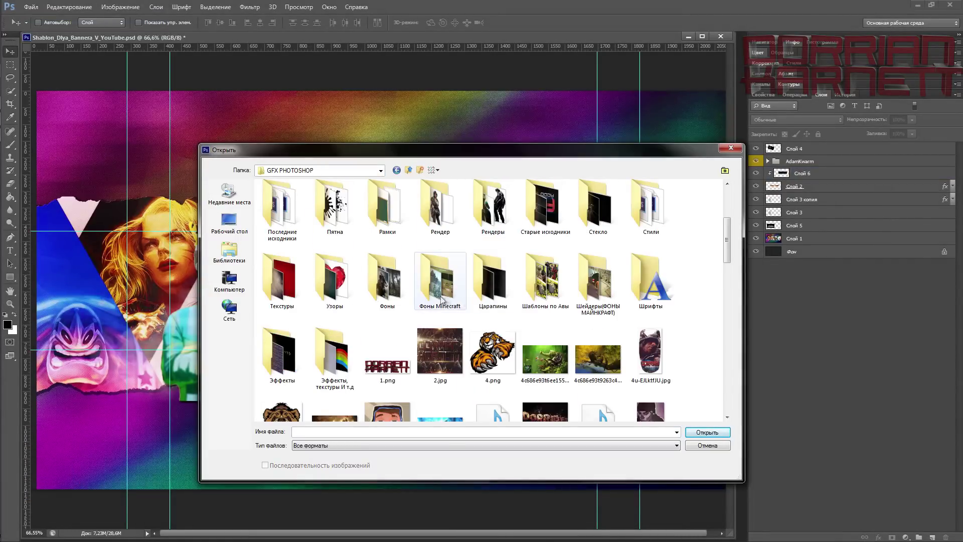
{"action": "double_click", "coordinate": [333, 347]}
{"action": "double_click", "coordinate": [407, 222]}
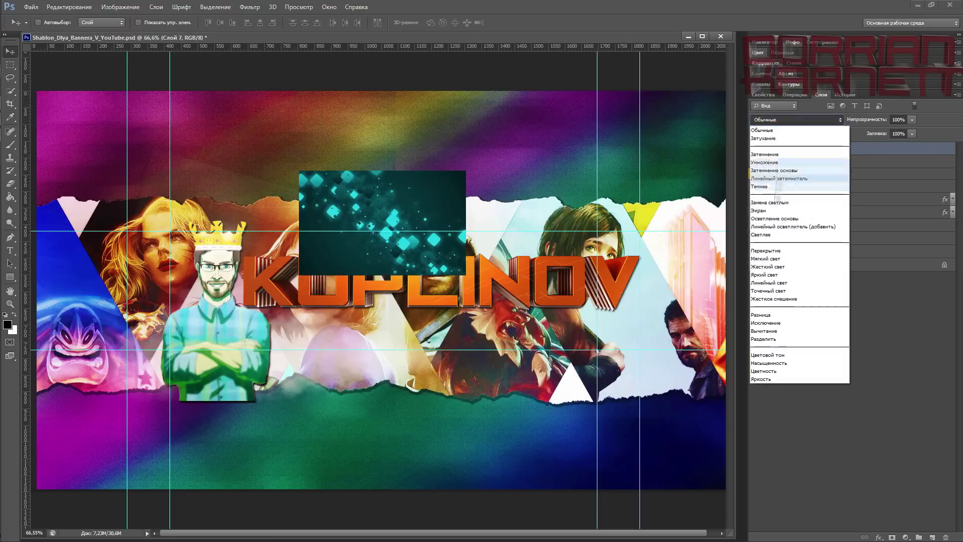
{"action": "left_click", "coordinate": [797, 120]}
{"action": "left_click", "coordinate": [770, 203]}
{"action": "left_click", "coordinate": [69, 7]}
{"action": "left_click", "coordinate": [172, 176]}
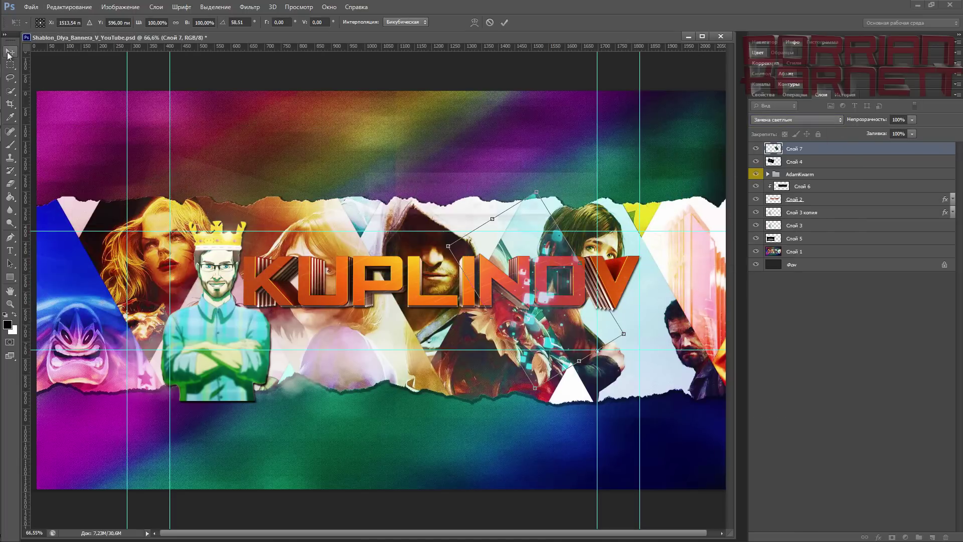
{"action": "key", "text": "Return"}
{"action": "left_click_drag", "start_coordinate": [645, 283], "coordinate": [265, 284]}
{"action": "left_click_drag", "start_coordinate": [264, 231], "coordinate": [166, 266]}
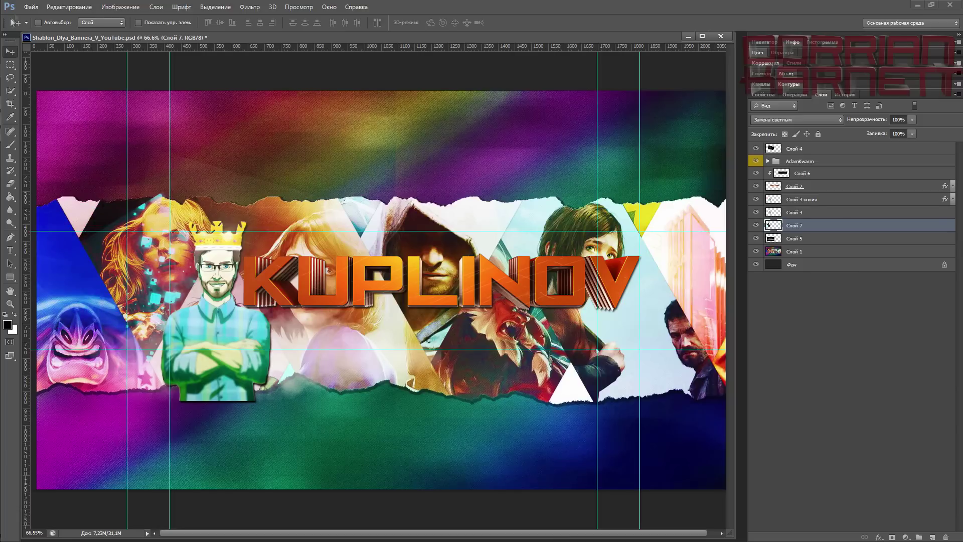
Bring the Pandora's Cube image into the banner in Lighten blend mode.
{"action": "left_click", "coordinate": [31, 7]}
{"action": "left_click", "coordinate": [41, 27]}
{"action": "scroll", "coordinate": [452, 301], "scroll_direction": "down", "scroll_amount": 5}
{"action": "double_click", "coordinate": [390, 243]}
{"action": "left_click_drag", "start_coordinate": [258, 301], "coordinate": [537, 297]}
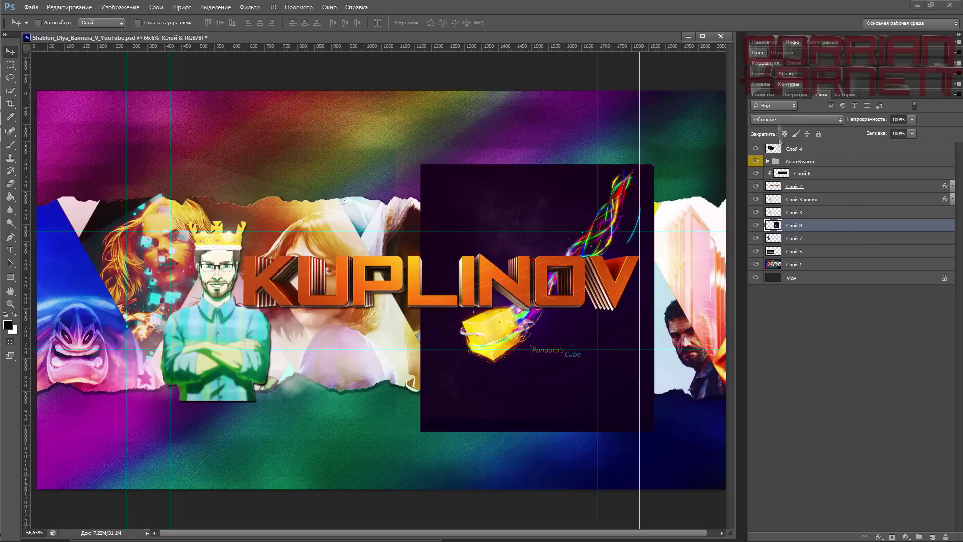
{"action": "left_click", "coordinate": [797, 119]}
{"action": "left_click", "coordinate": [773, 181]}
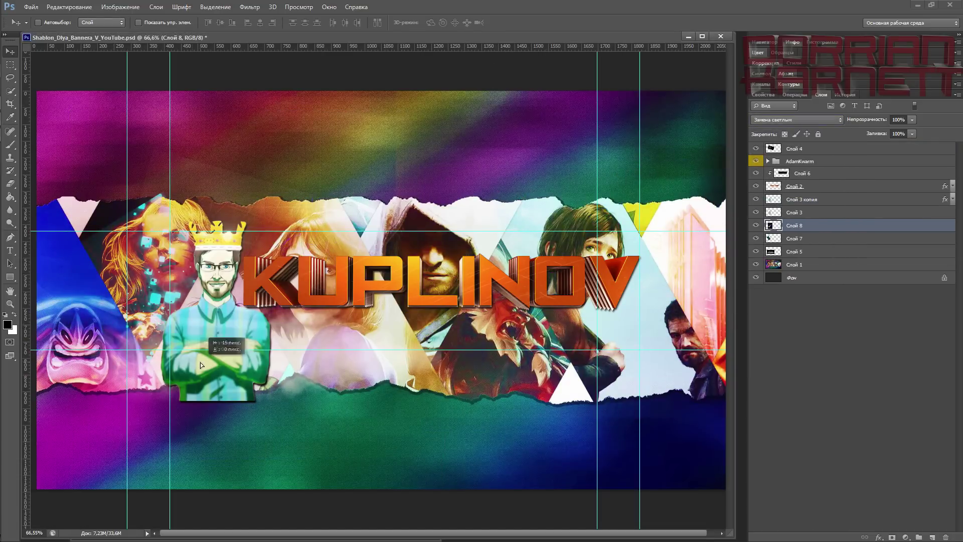
{"action": "left_click", "coordinate": [829, 174]}
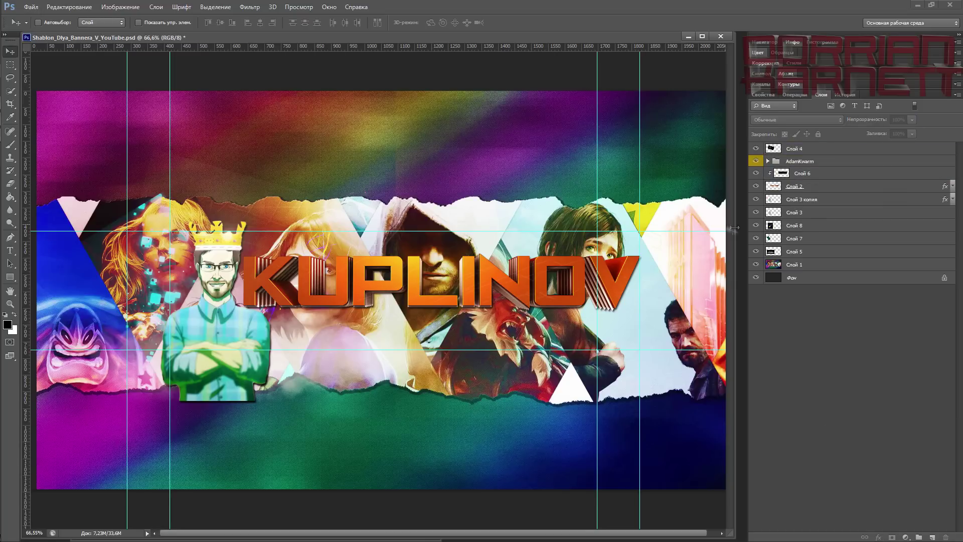
Select the colourful background layer Слой 1 and adjust its extent.
{"action": "right_click", "coordinate": [801, 266]}
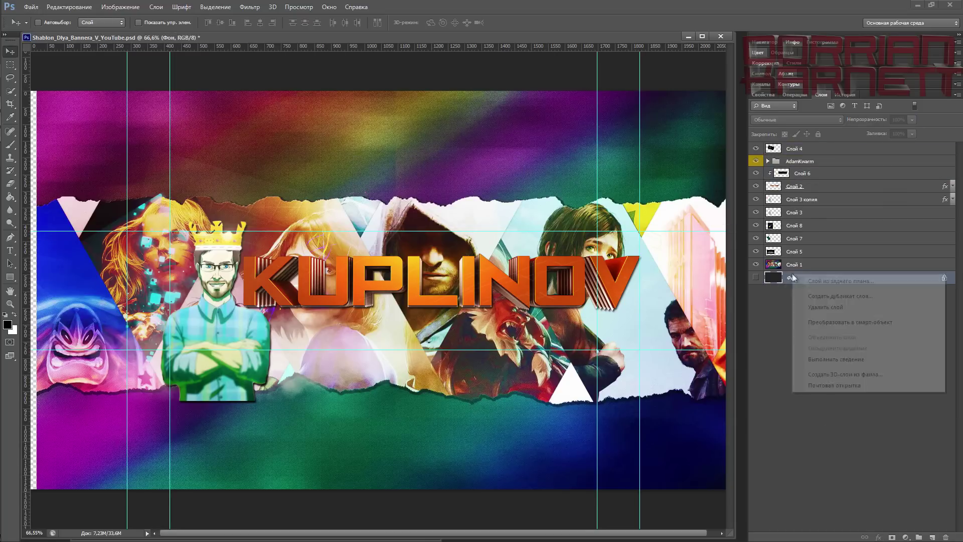
{"action": "left_click", "coordinate": [803, 265]}
{"action": "scroll", "coordinate": [487, 197], "scroll_direction": "down", "scroll_amount": 3}
{"action": "left_click_drag", "start_coordinate": [489, 198], "coordinate": [479, 198]}
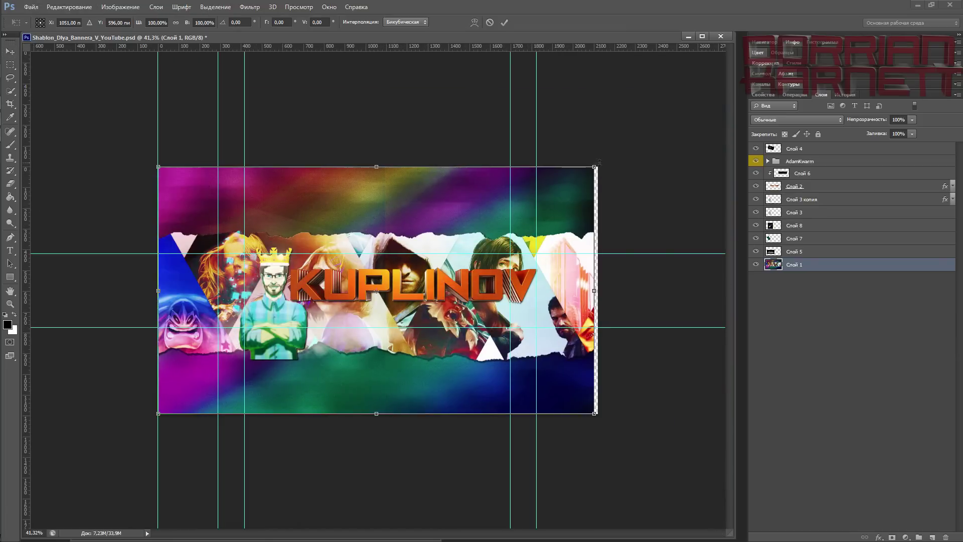
Place the PLAY text into the banner, move it right, below Слой 6.
{"action": "left_click", "coordinate": [31, 7]}
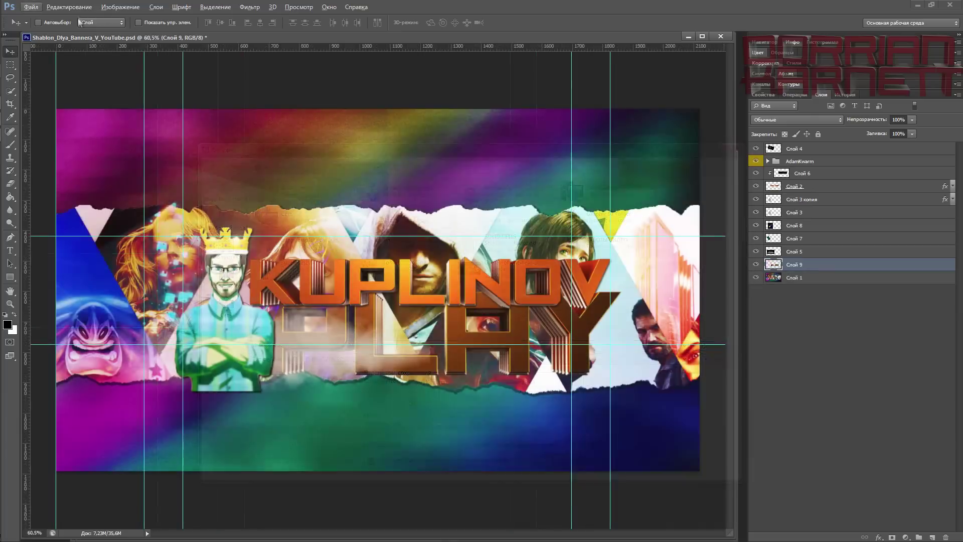
{"action": "left_click_drag", "start_coordinate": [601, 302], "coordinate": [562, 304]}
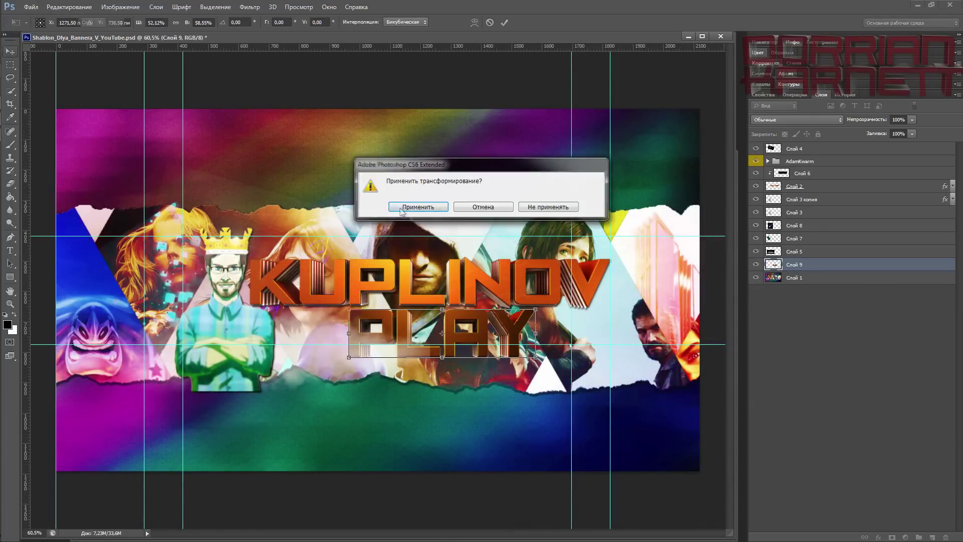
{"action": "left_click", "coordinate": [383, 204]}
{"action": "left_click_drag", "start_coordinate": [428, 289], "coordinate": [559, 306]}
{"action": "left_click_drag", "start_coordinate": [813, 192], "coordinate": [813, 179]}
Release PLAY's clipping mask, scale it, and set it right beneath KUPLINOV.
{"action": "right_click", "coordinate": [814, 174]}
{"action": "left_click", "coordinate": [727, 301]}
{"action": "left_click", "coordinate": [70, 7]}
{"action": "left_click", "coordinate": [100, 176]}
{"action": "mouse_move", "coordinate": [433, 297]}
{"action": "left_mouse_down"}
{"action": "mouse_move", "coordinate": [424, 293]}
{"action": "mouse_move", "coordinate": [483, 321]}
{"action": "left_mouse_up"}
{"action": "key", "text": "Return"}
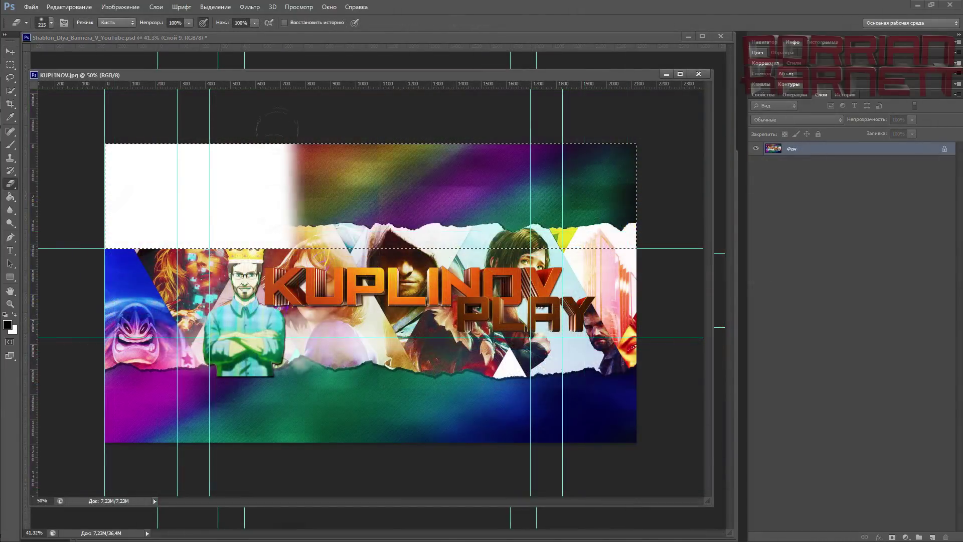
Erase the areas above and below the central title strip to white.
{"action": "left_click_drag", "start_coordinate": [487, 196], "coordinate": [577, 201]}
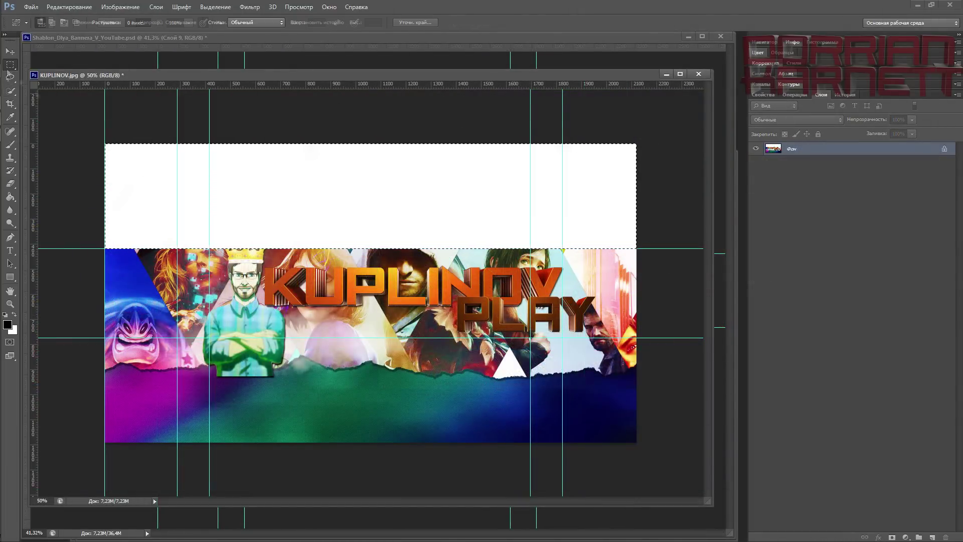
{"action": "left_click_drag", "start_coordinate": [130, 387], "coordinate": [144, 472]}
{"action": "mouse_move", "coordinate": [251, 482]}
{"action": "left_mouse_down"}
{"action": "mouse_move", "coordinate": [337, 470]}
{"action": "mouse_move", "coordinate": [526, 514]}
{"action": "mouse_move", "coordinate": [617, 469]}
{"action": "left_mouse_up"}
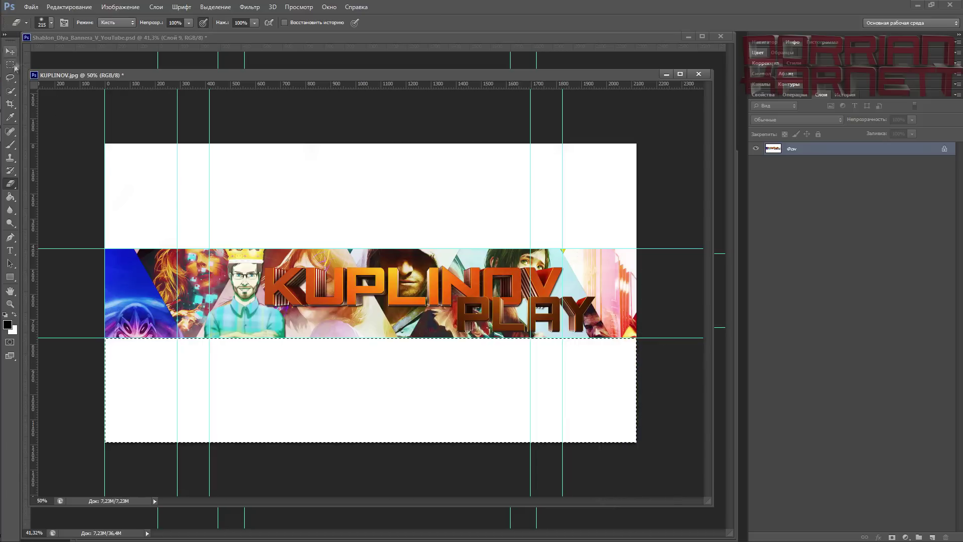
{"action": "key", "text": "m"}
Save the image as KUPLINOV_FULL.jpg and delete the selected white areas.
{"action": "key", "text": "ctrl+shift+s"}
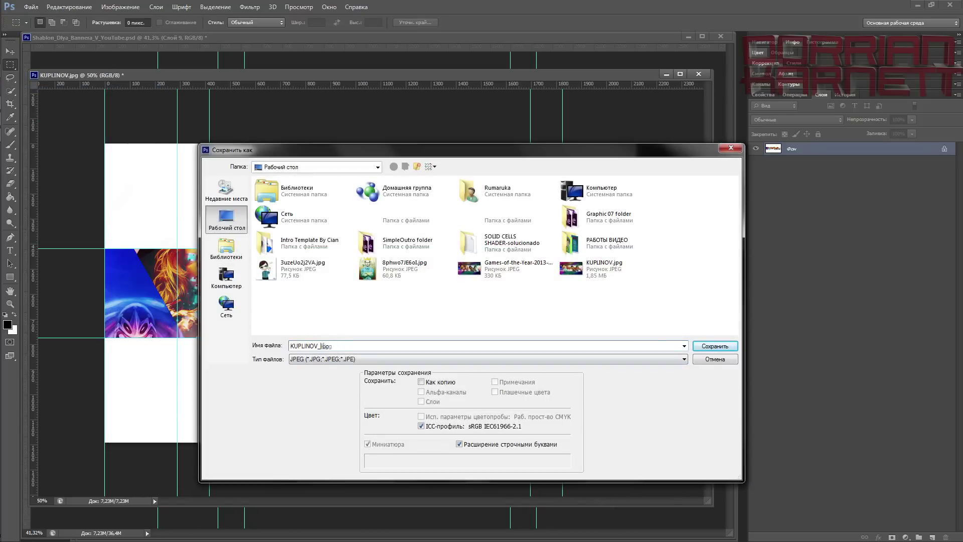
{"action": "type", "text": "FULL"}
{"action": "key", "text": "Return"}
{"action": "key", "text": "Return"}
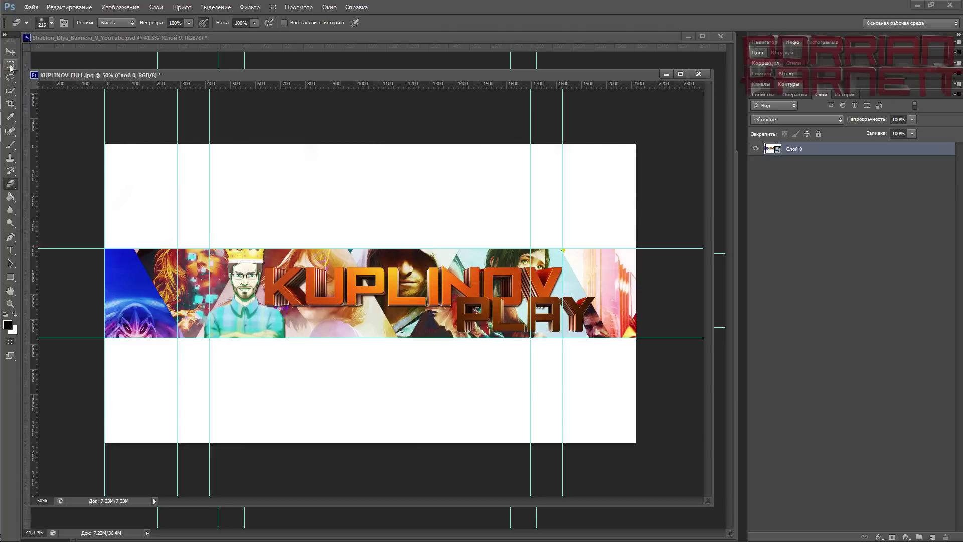
{"action": "key", "text": "Delete"}
{"action": "key", "text": "Return"}
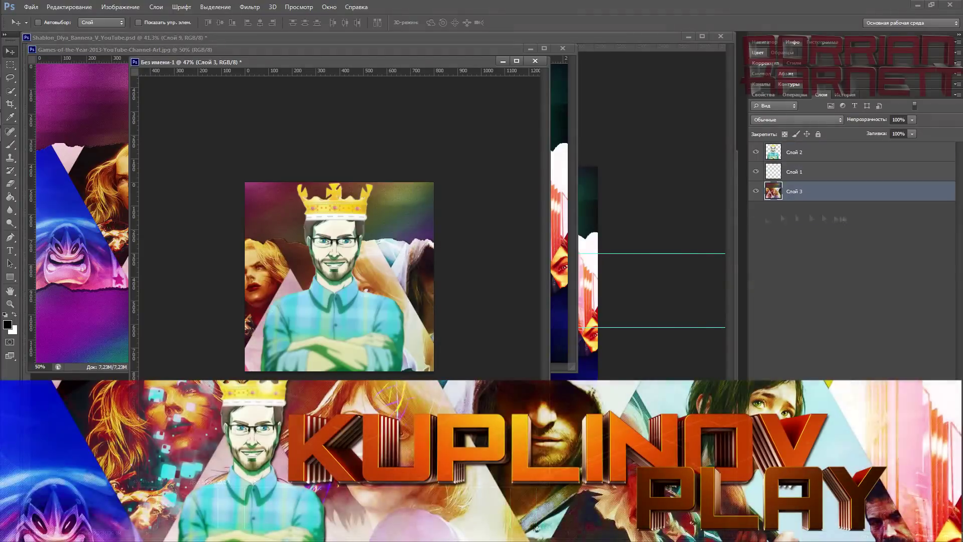
Enlarge the avatar background layer Слой 3 behind the character with Free Transform.
{"action": "key", "text": "ctrl+t"}
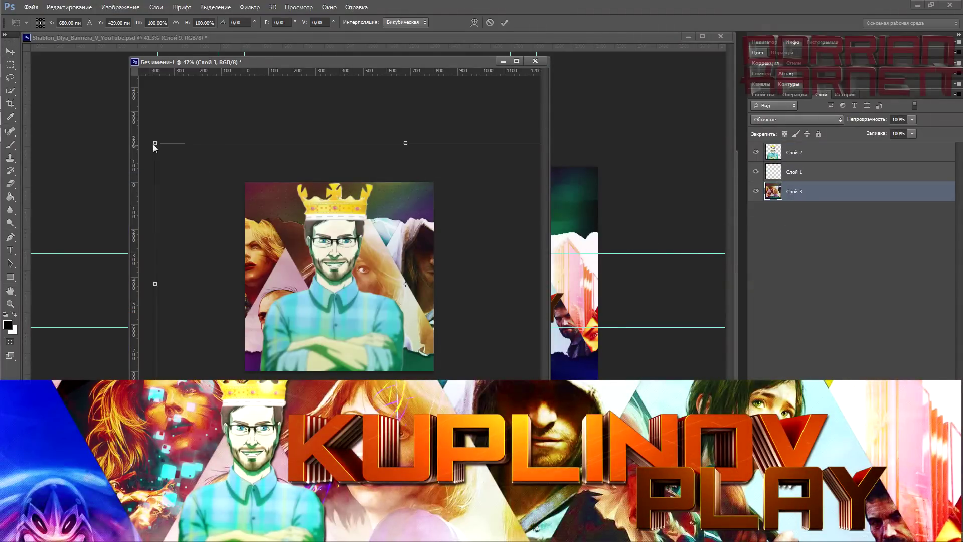
{"action": "left_click_drag", "start_coordinate": [154, 147], "coordinate": [215, 195]}
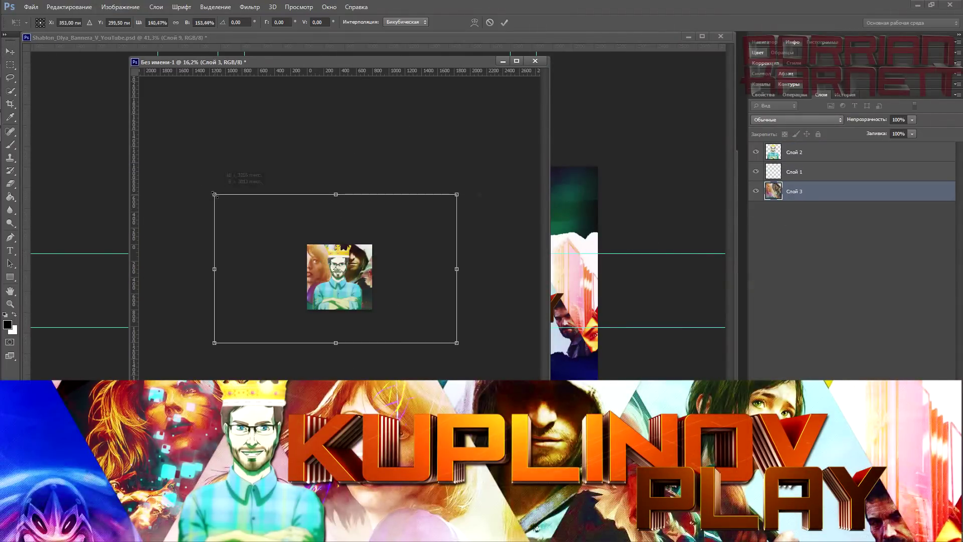
{"action": "key", "text": "v"}
{"action": "key", "text": "Return"}
Duplicate the character layer, give the copy a Drop Shadow, then duplicate it again.
{"action": "right_click", "coordinate": [773, 171]}
{"action": "left_click", "coordinate": [802, 187]}
{"action": "double_click", "coordinate": [826, 155]}
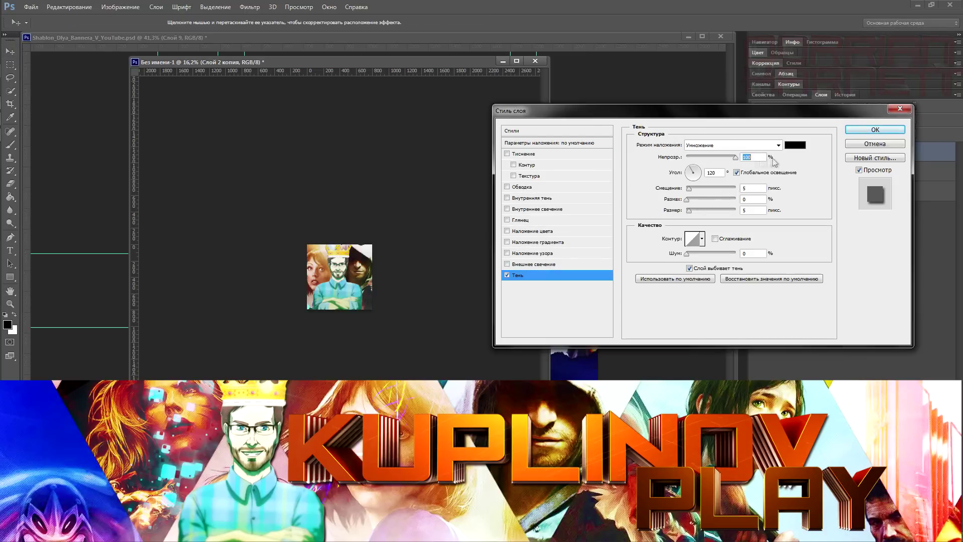
{"action": "left_click", "coordinate": [875, 129]}
{"action": "right_click", "coordinate": [773, 151]}
{"action": "left_click", "coordinate": [803, 168]}
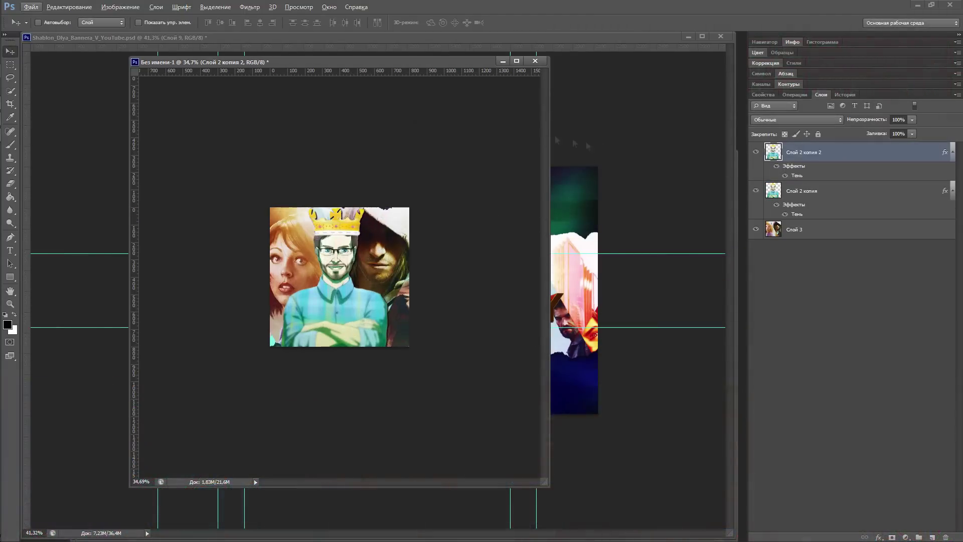